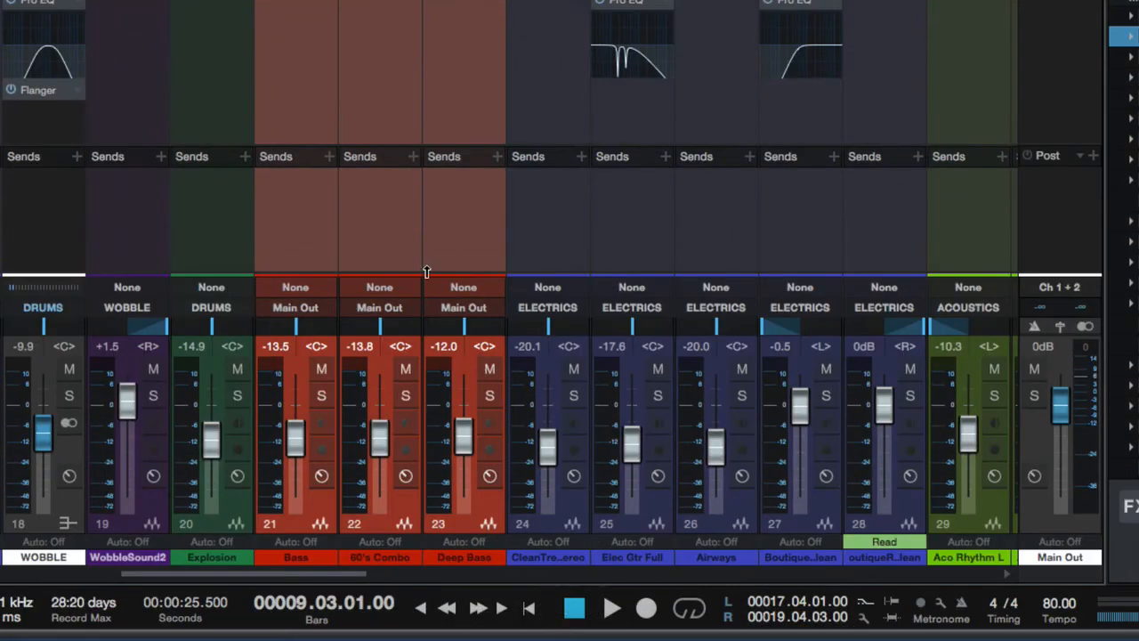
Add an empty bus channel after the Deep Bass channel in the mixer.
left_click(438, 257)
left_click(377, 257, "shift")
left_click(330, 258, "shift")
left_click(318, 250)
left_click(439, 249)
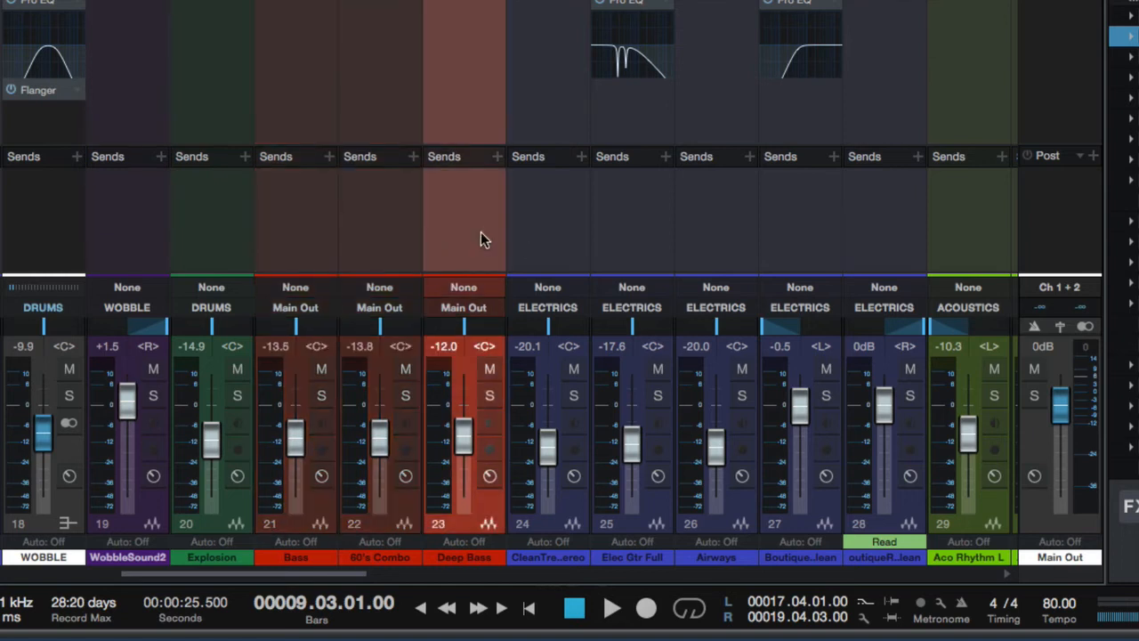
right_click(480, 235)
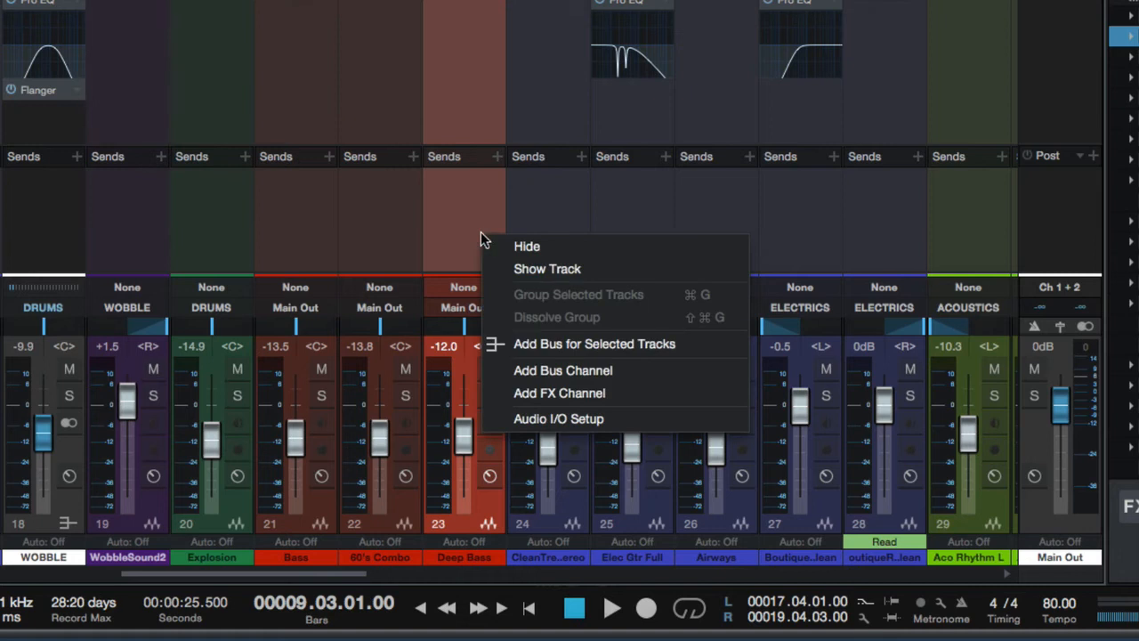
left_click(569, 378)
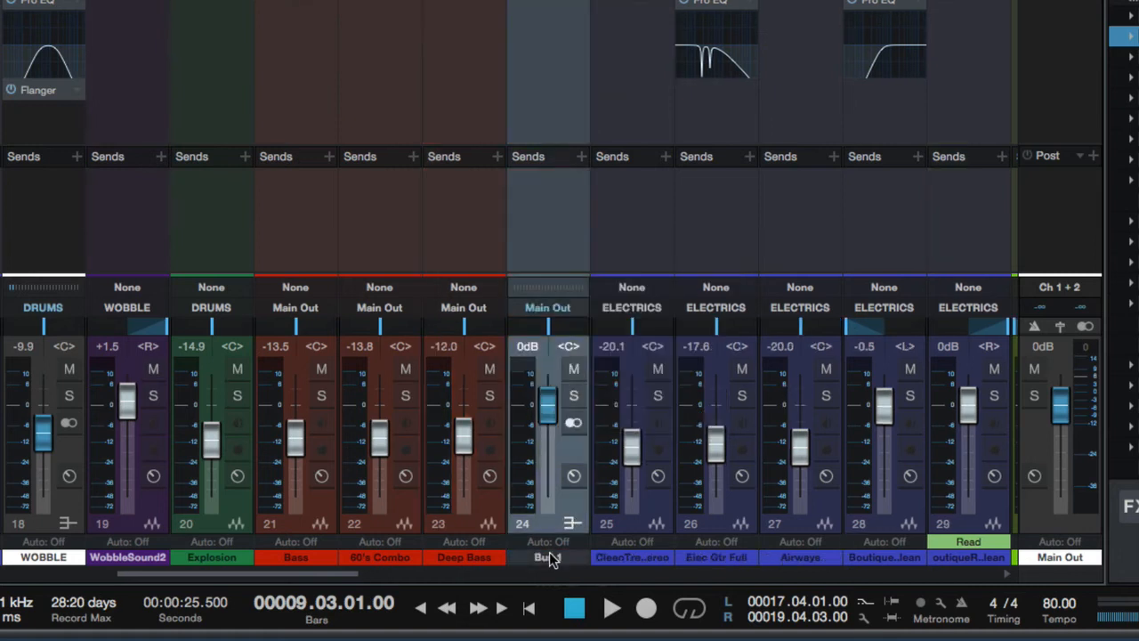
left_click(435, 258)
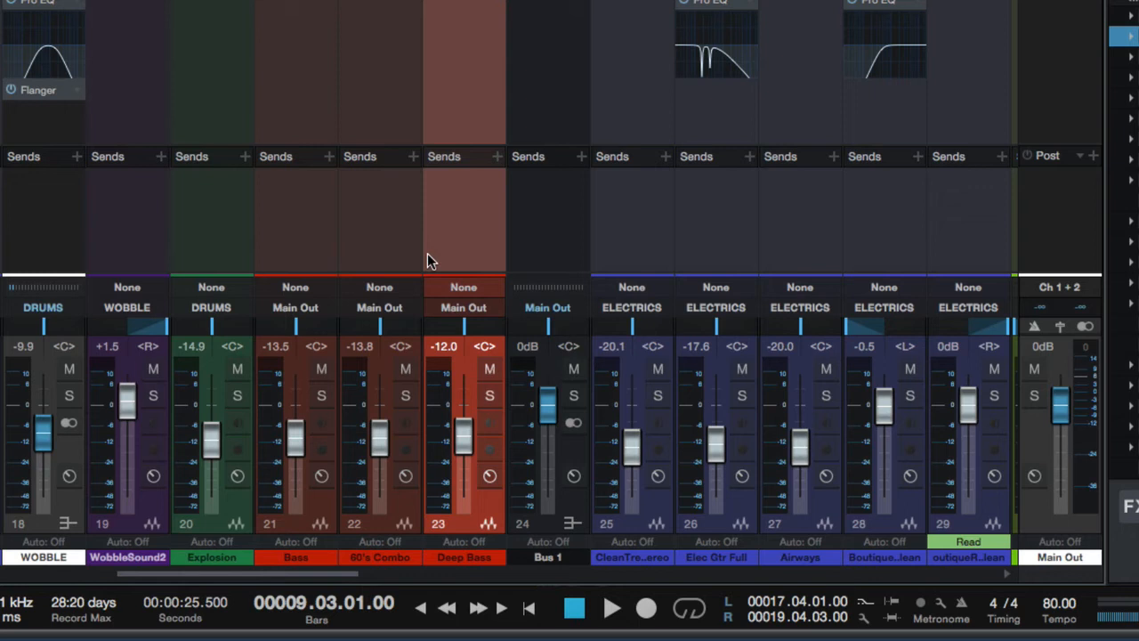
left_click(363, 309)
left_click(274, 214)
Remove the empty Bus 1 channel from the mixer.
left_click(547, 258)
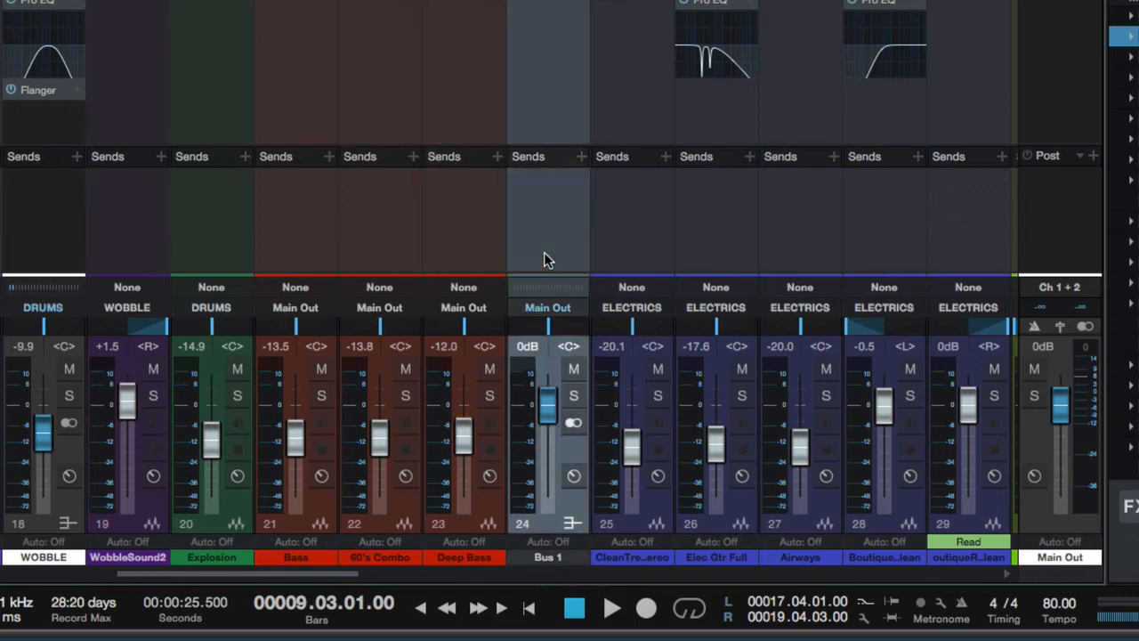
right_click(546, 259)
left_click(612, 363)
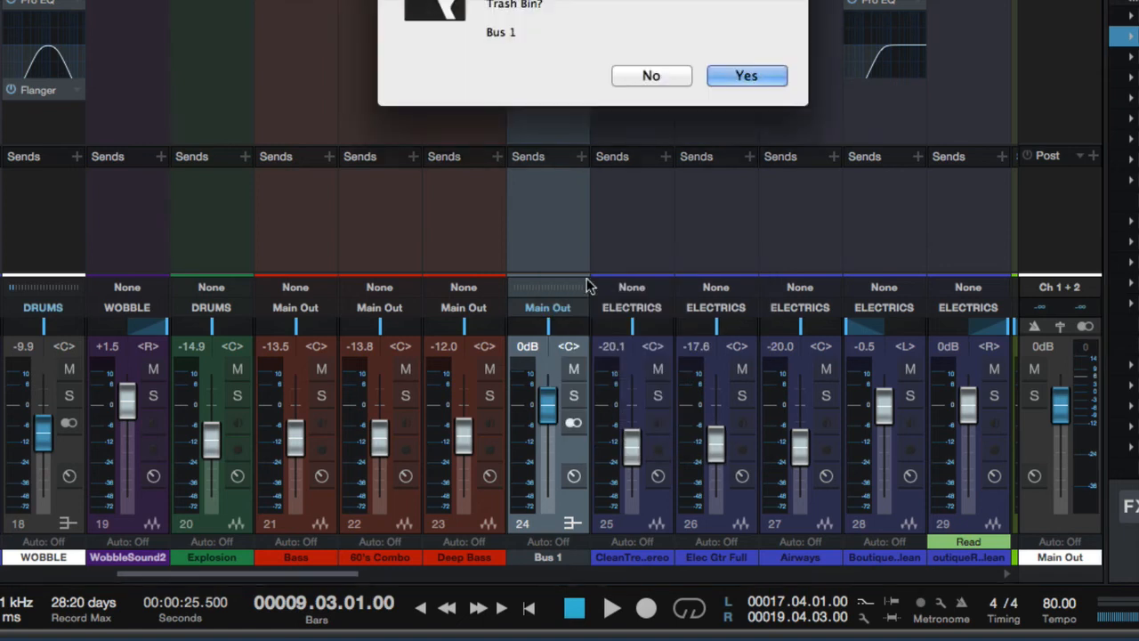
left_click(649, 76)
right_click(530, 216)
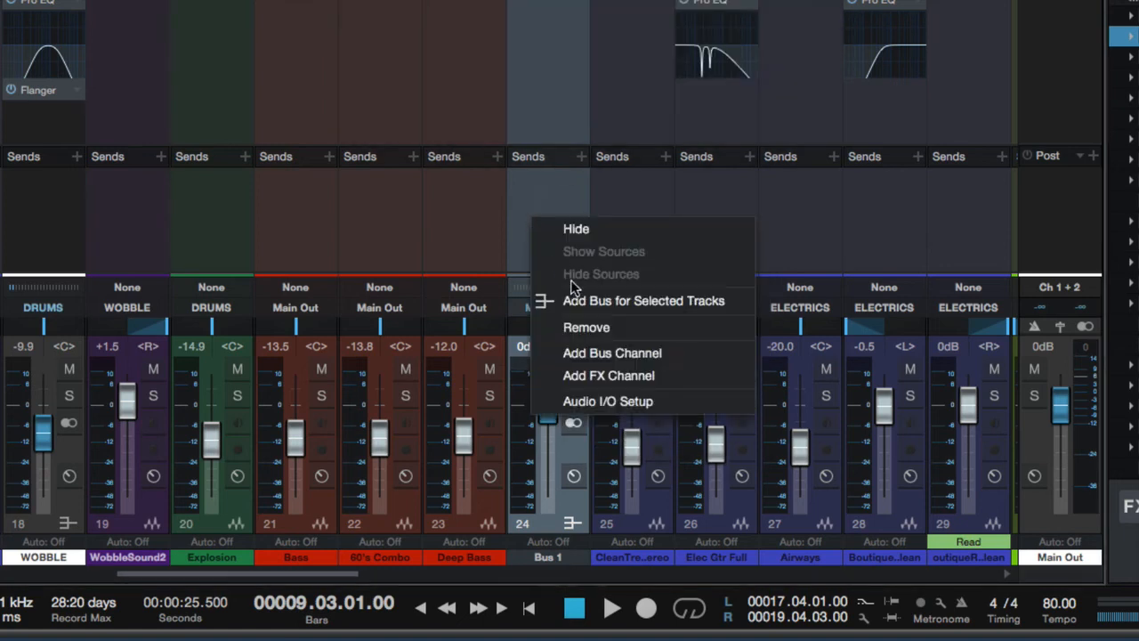
left_click(594, 328)
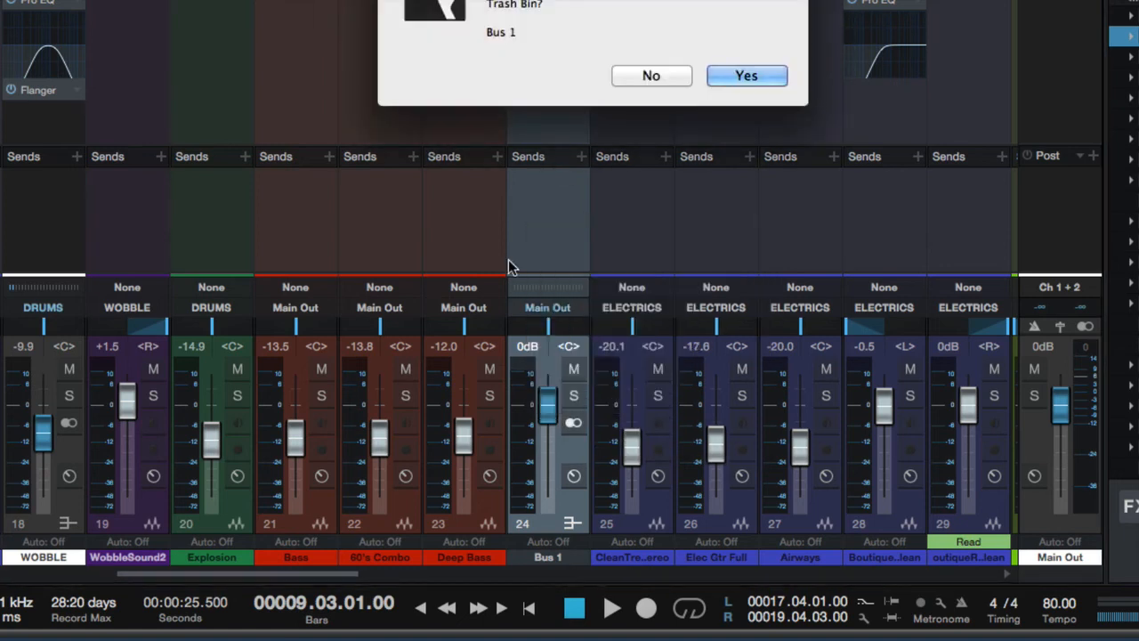
left_click(740, 76)
Add a bus for the Bass, 60's Combo and Deep Bass channels so all three are routed to it.
left_click(411, 223)
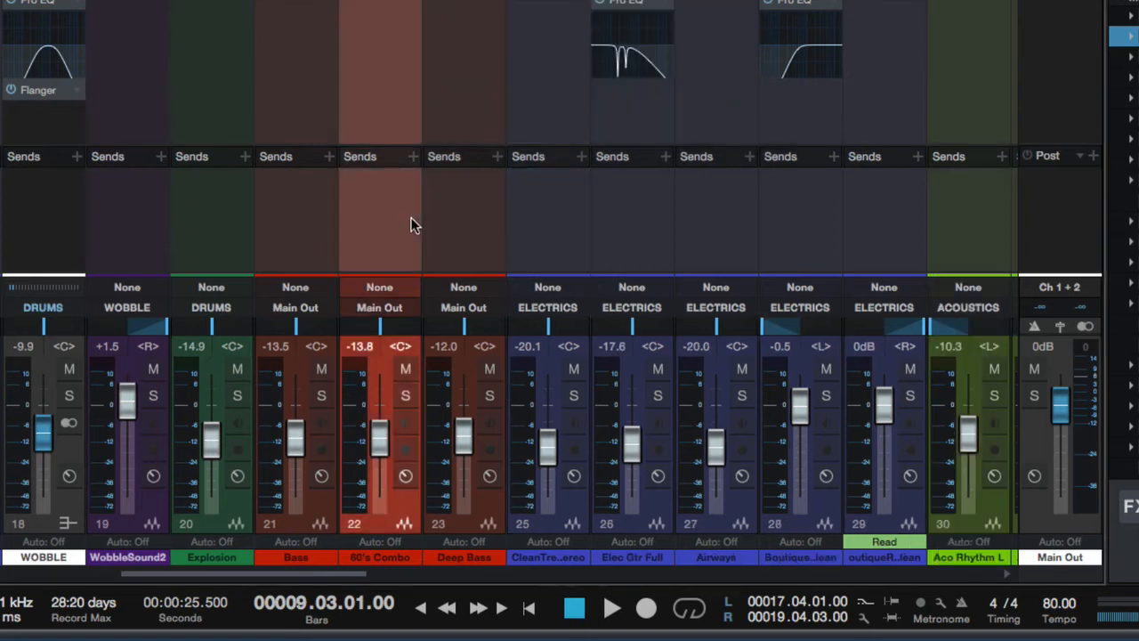
left_click(283, 251)
left_click(442, 230, "shift")
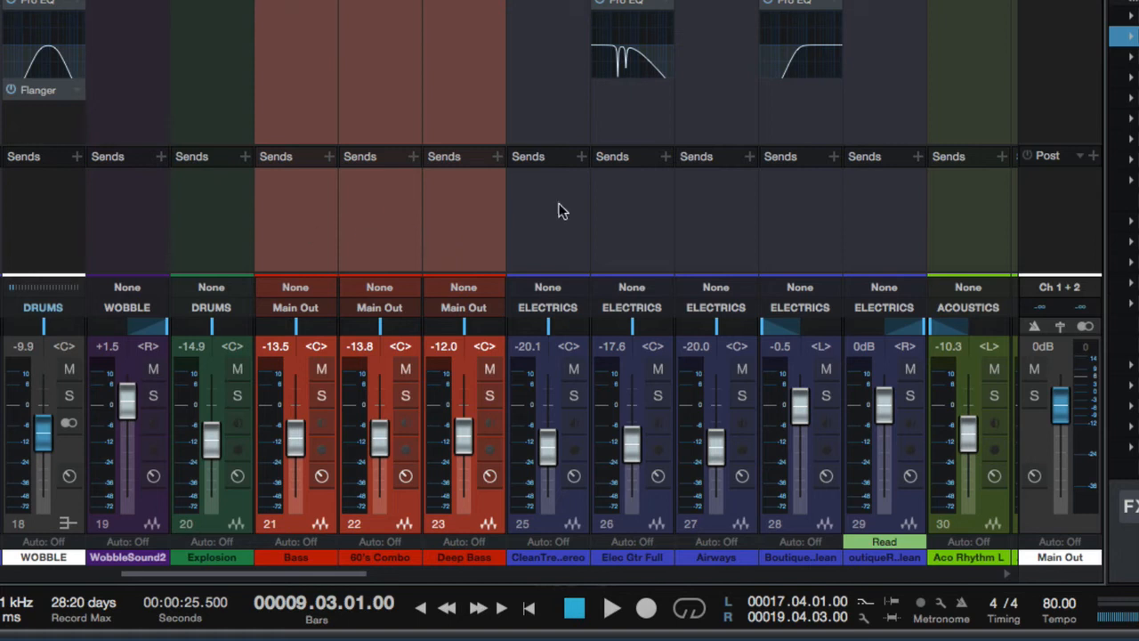
left_click(495, 216)
left_click(299, 228)
left_click(442, 222, "shift")
right_click(442, 222)
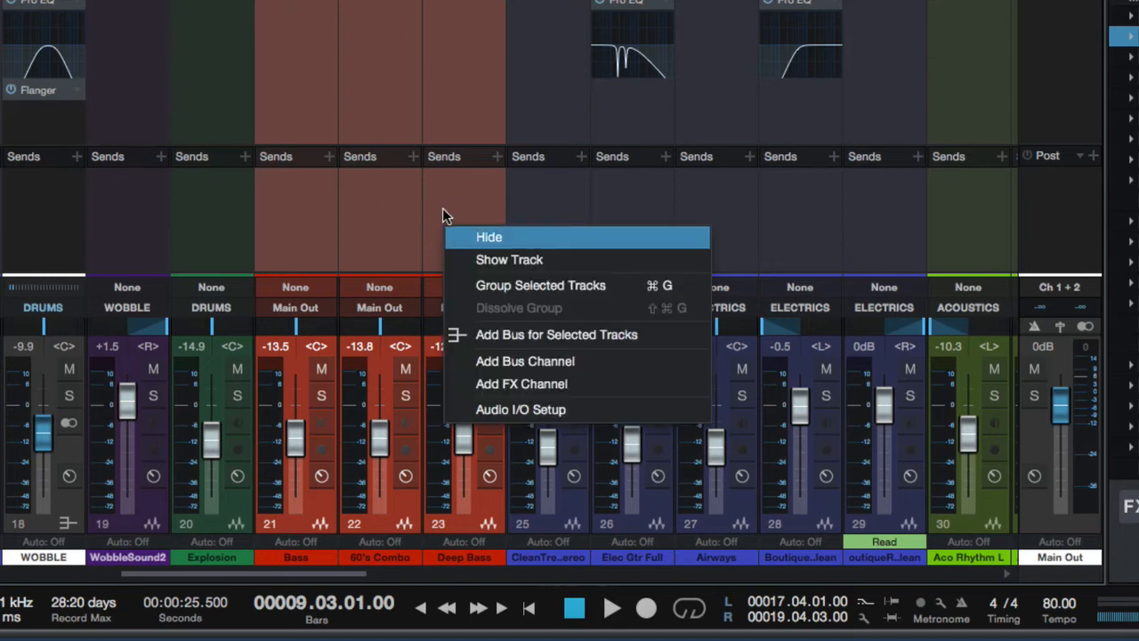
left_click(583, 340)
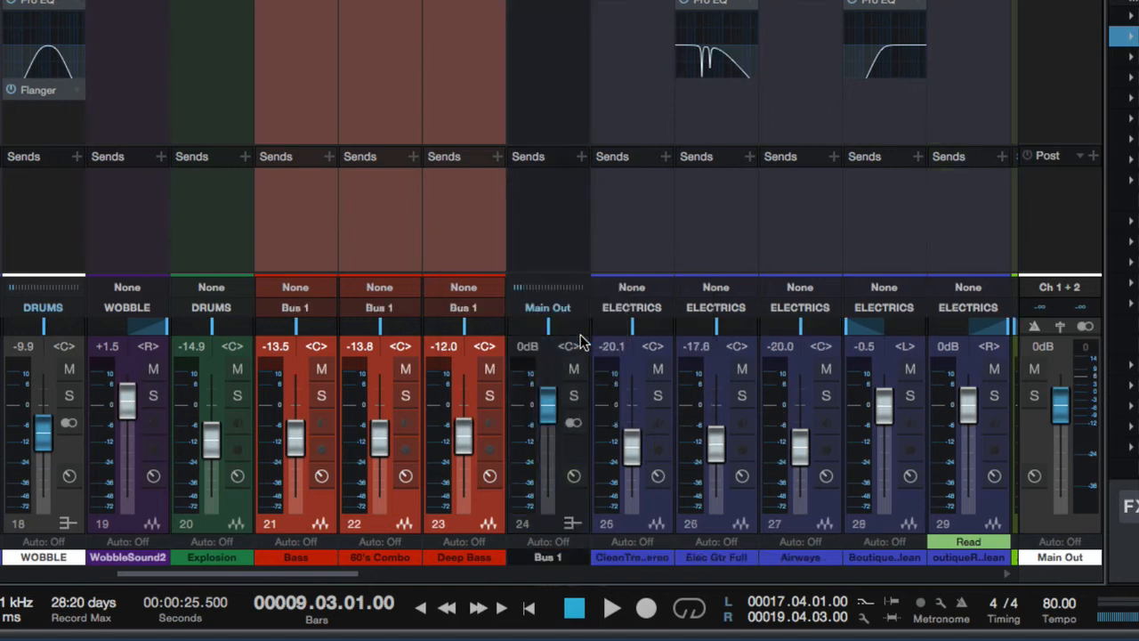
Rename the new bus for the three red bass channels as BASS.
double_click(552, 553)
type("BASS")
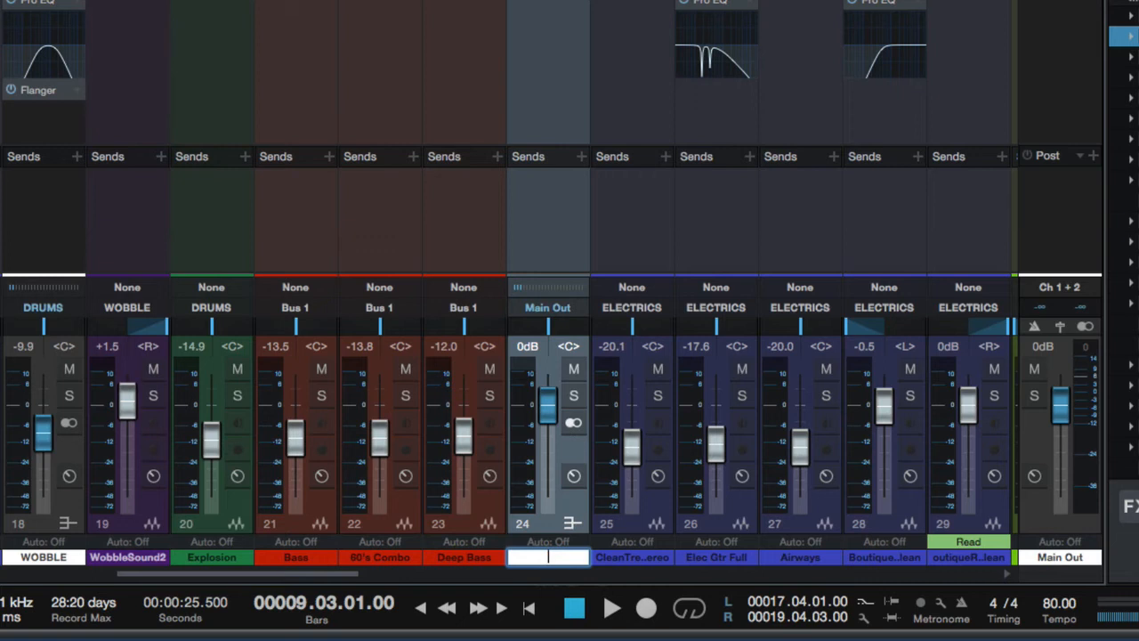
key("Return")
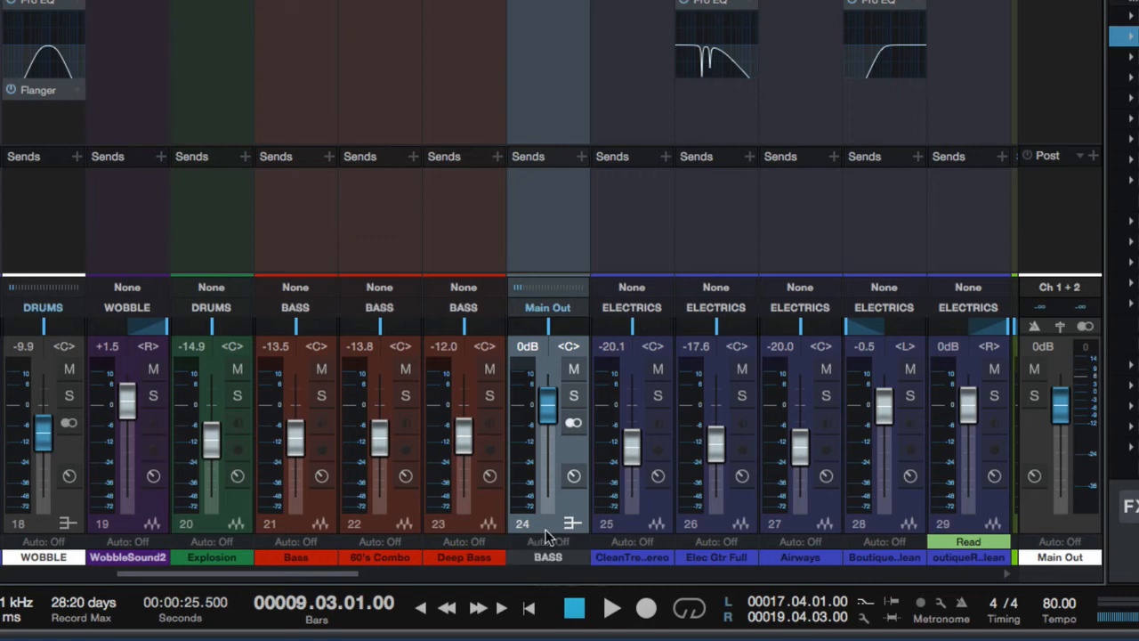
left_click(409, 252)
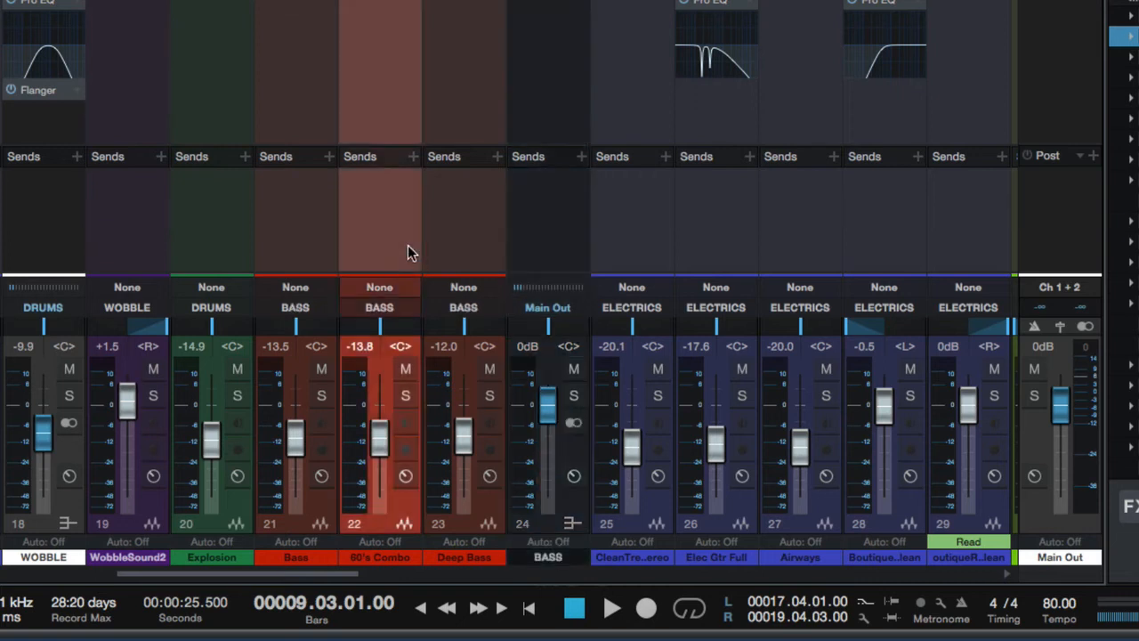
left_click(312, 259)
left_click(323, 395)
left_click(323, 395)
left_click(409, 238)
left_click(455, 235)
left_click(555, 191)
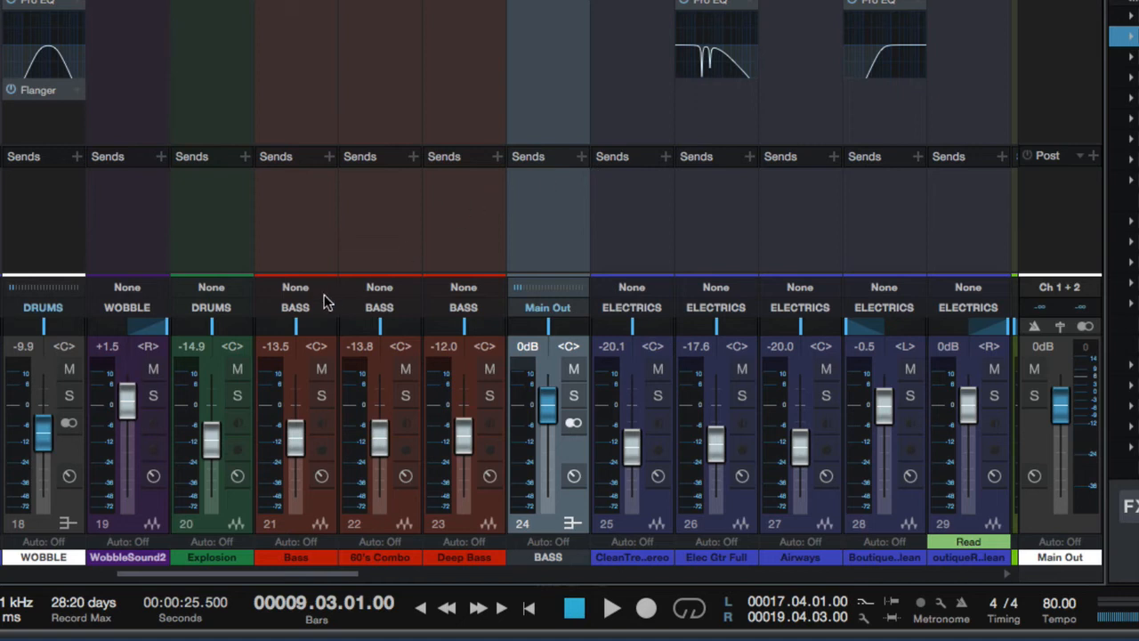
Examine the bass, acoustic and electric guitar channel groups across the mixer and their output routing.
scroll(308, 309, "left", 5)
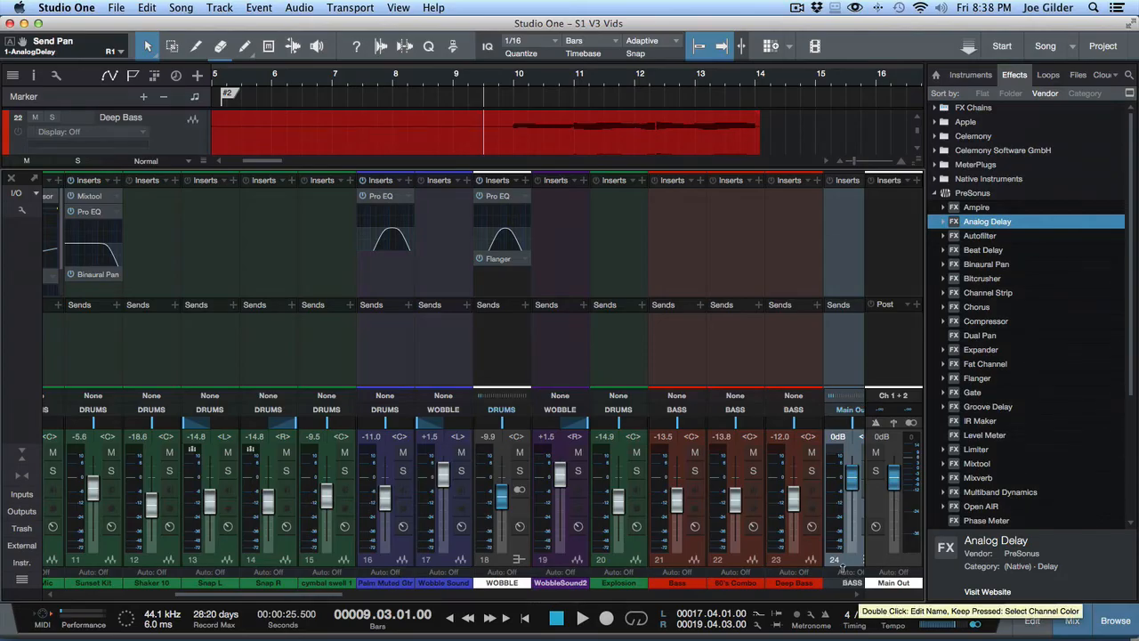
left_click(780, 322)
scroll(780, 322, "right", 2)
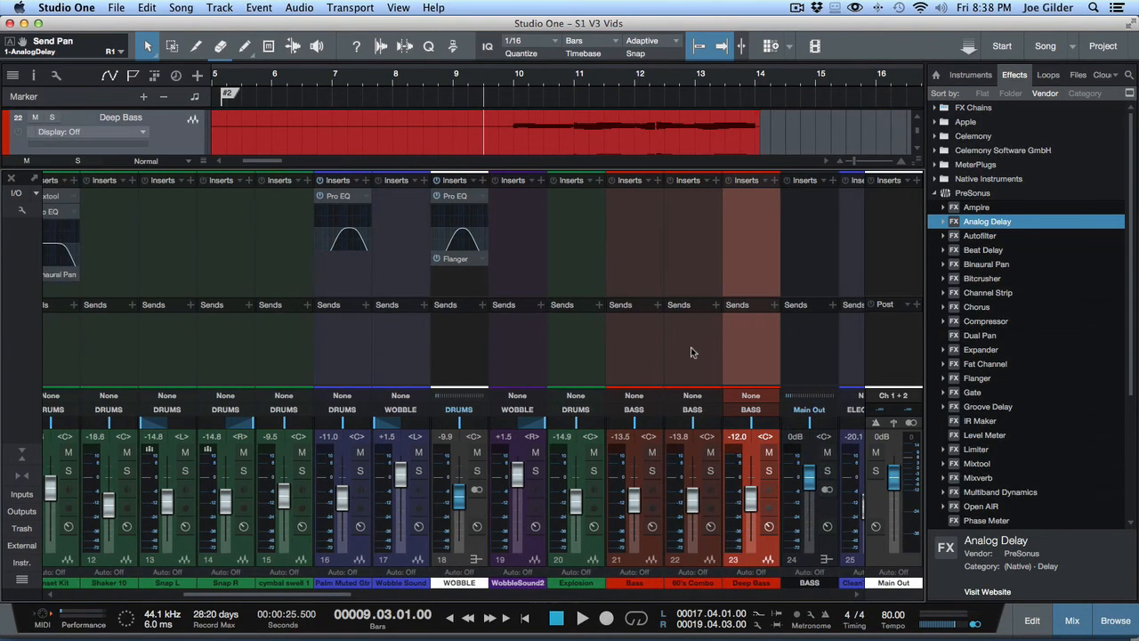
left_click(690, 347, "shift")
left_click(628, 348, "shift")
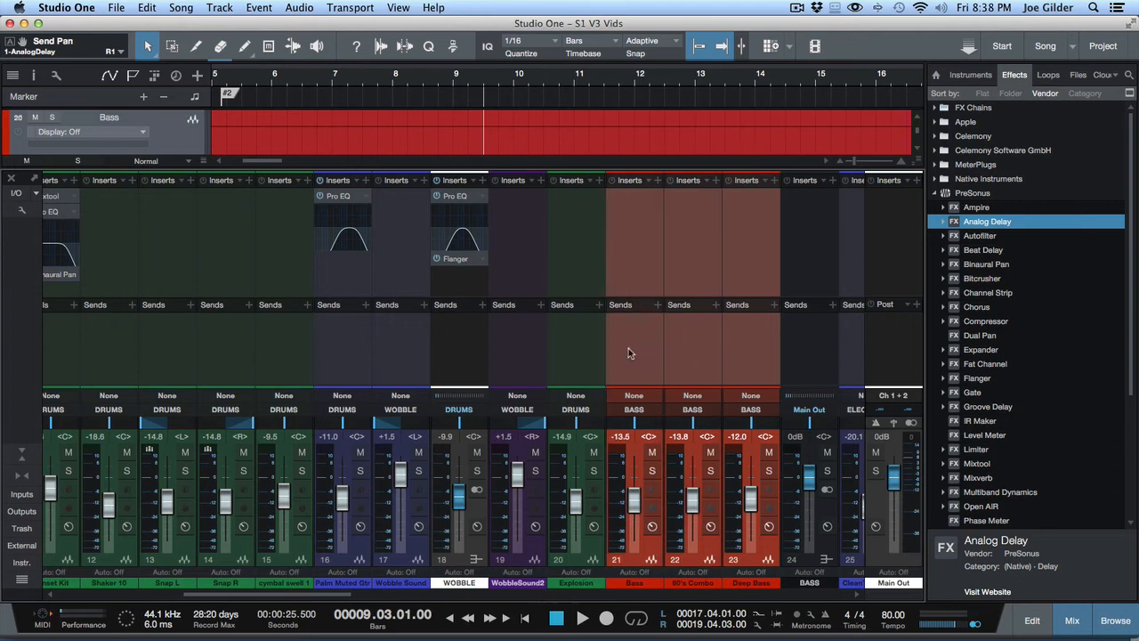
scroll(330, 385, "right", 8)
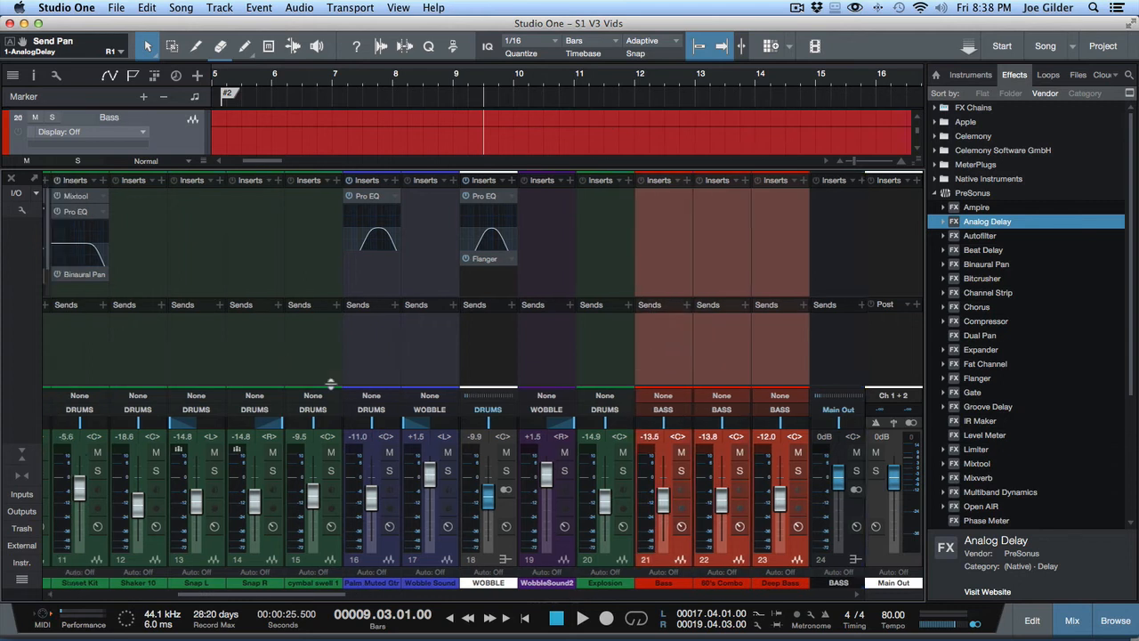
scroll(330, 385, "right", 10)
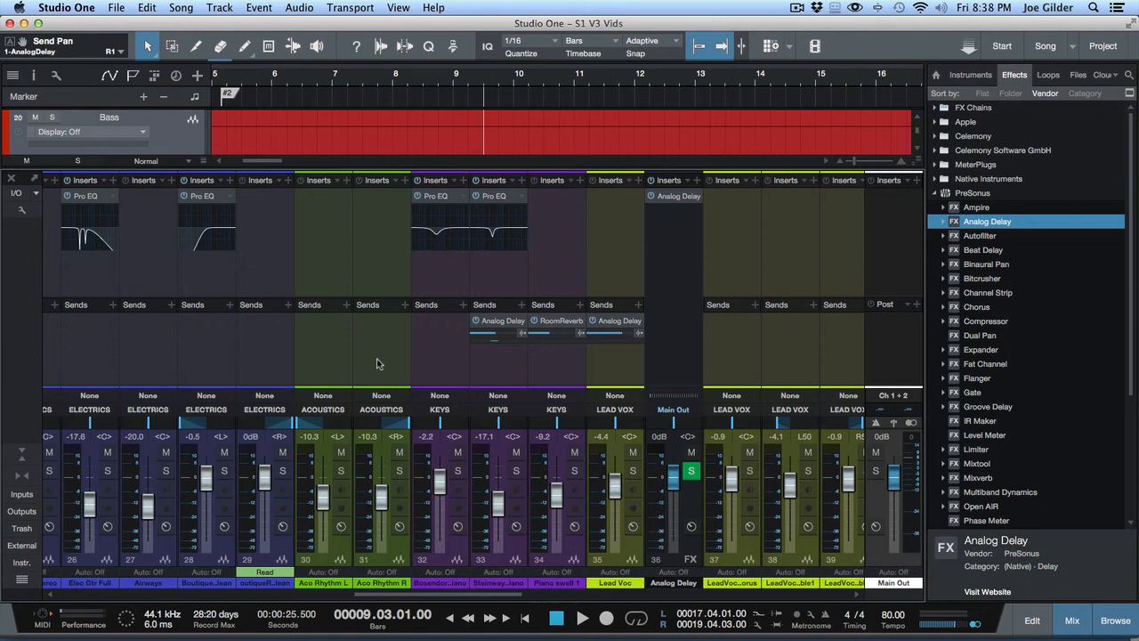
left_click(380, 365)
left_click(287, 364, "shift")
left_click(326, 360)
left_click(383, 363, "shift")
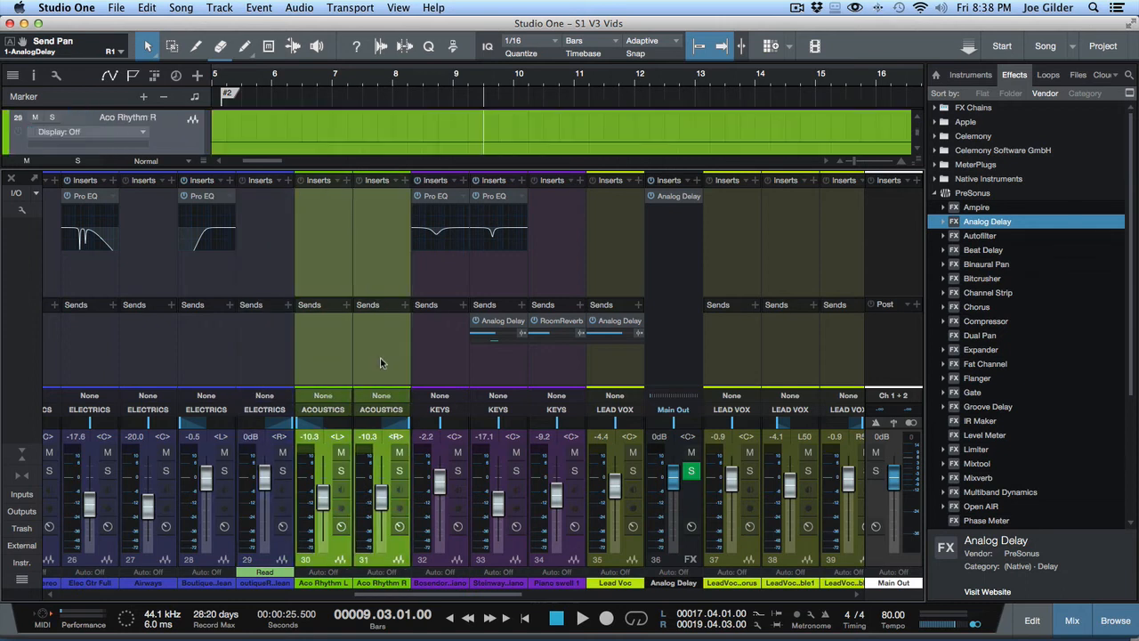
scroll(296, 367, "left", 3)
left_click(150, 371)
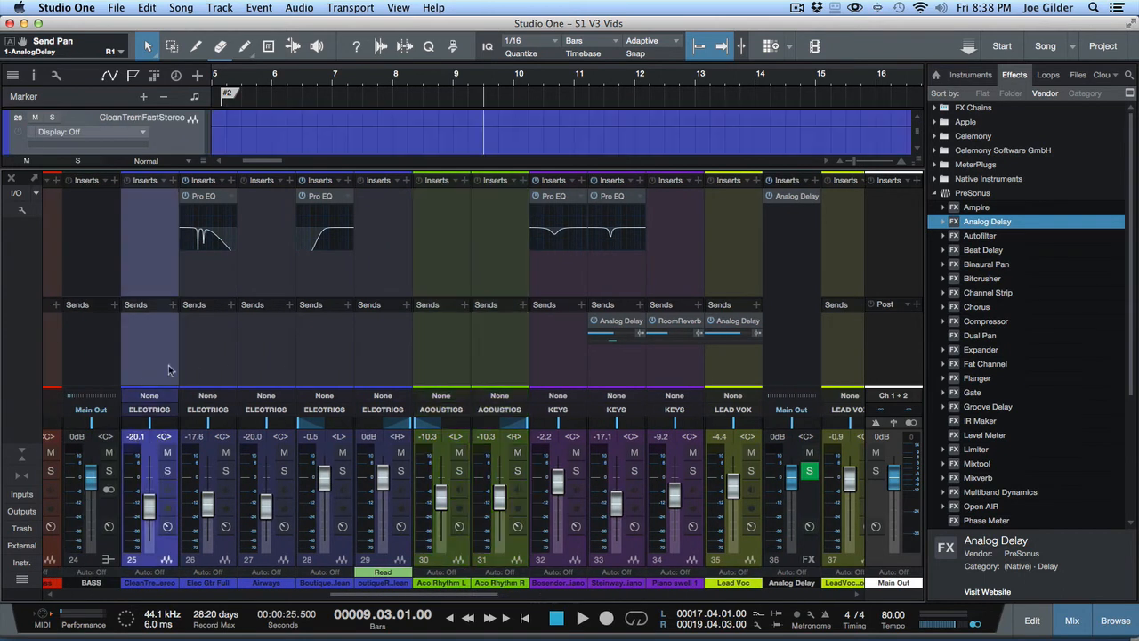
left_click(405, 361, "shift")
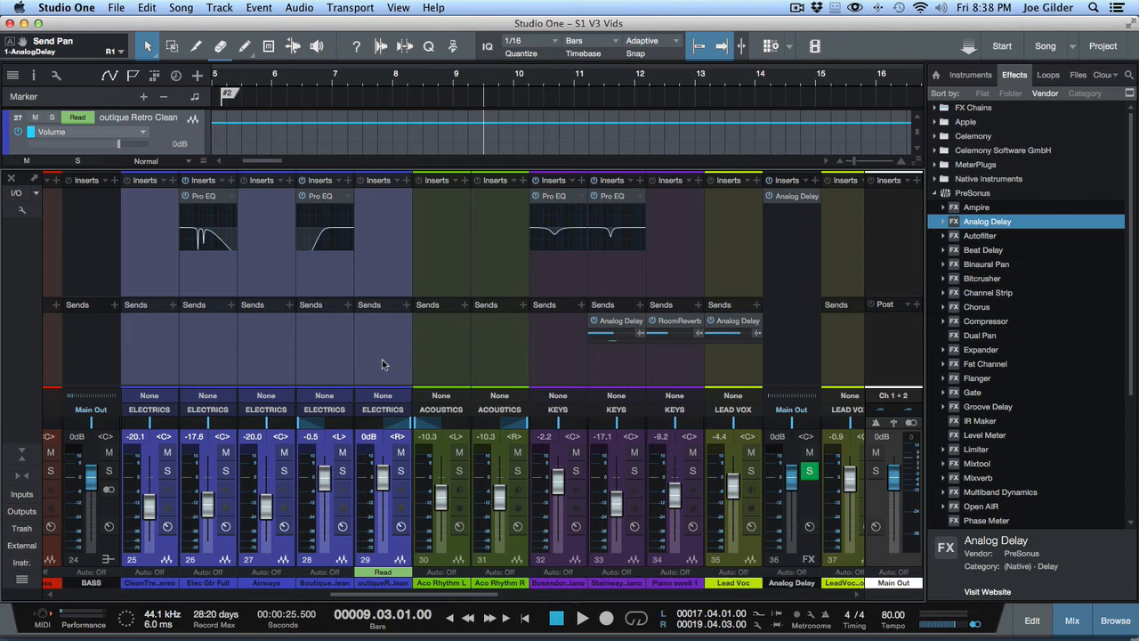
Add a bus for the two Boutique Retro Clean guitar channels, 28 and 29.
left_click(326, 368)
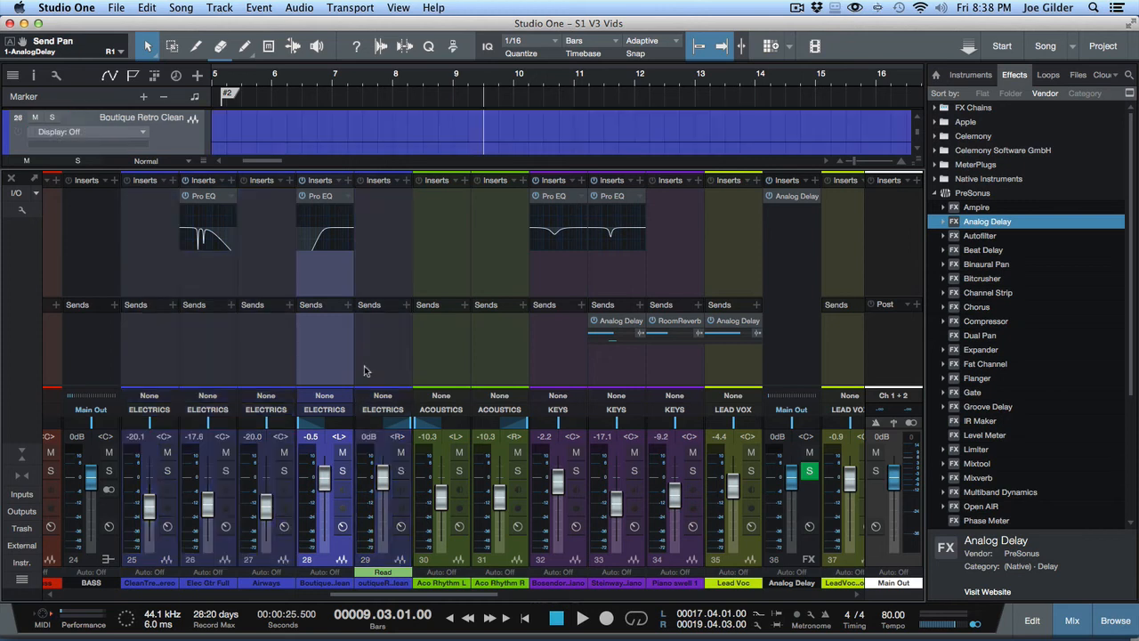
left_click(374, 371, "shift")
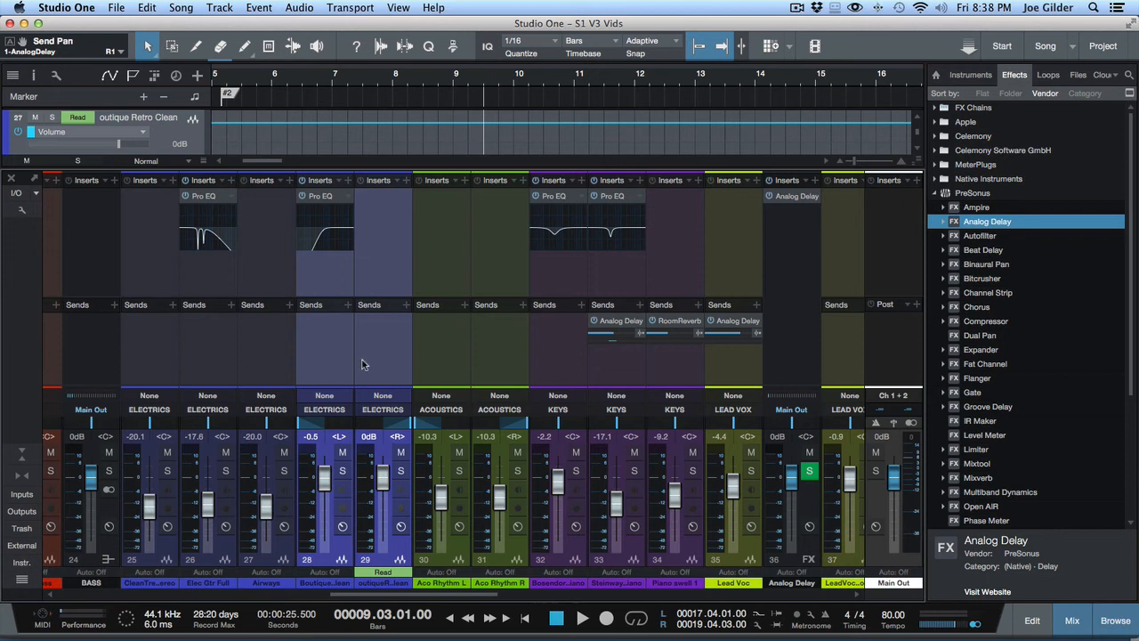
right_click(361, 364)
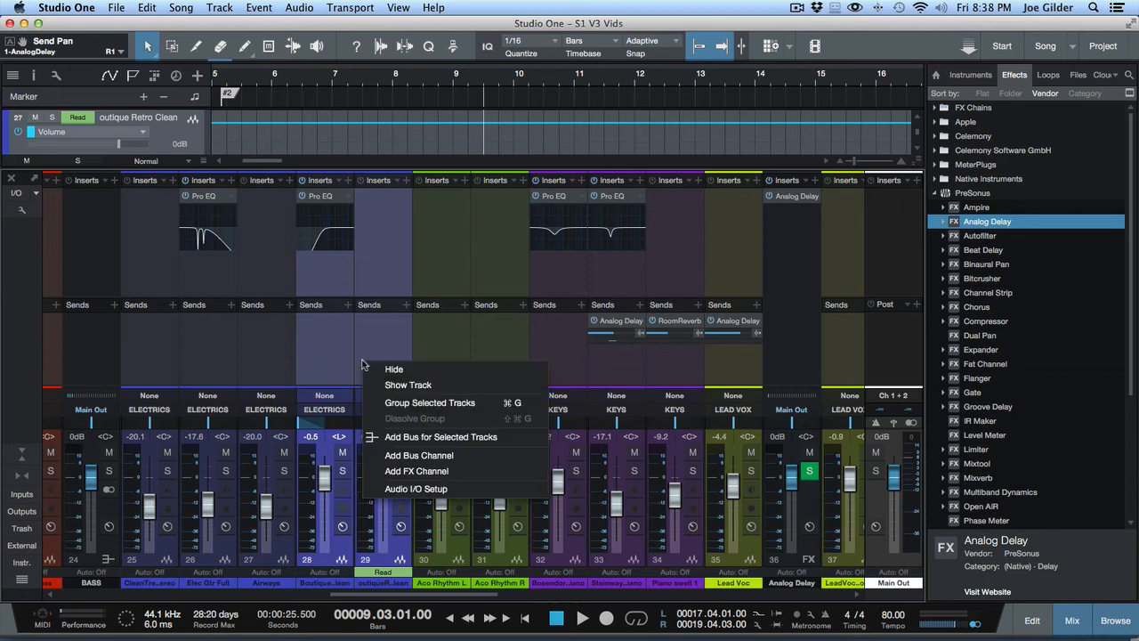
left_click(423, 437)
Rename the new guitar bus as CLEAN GTRS and route its output to the ELECTRICS bus.
double_click(440, 582)
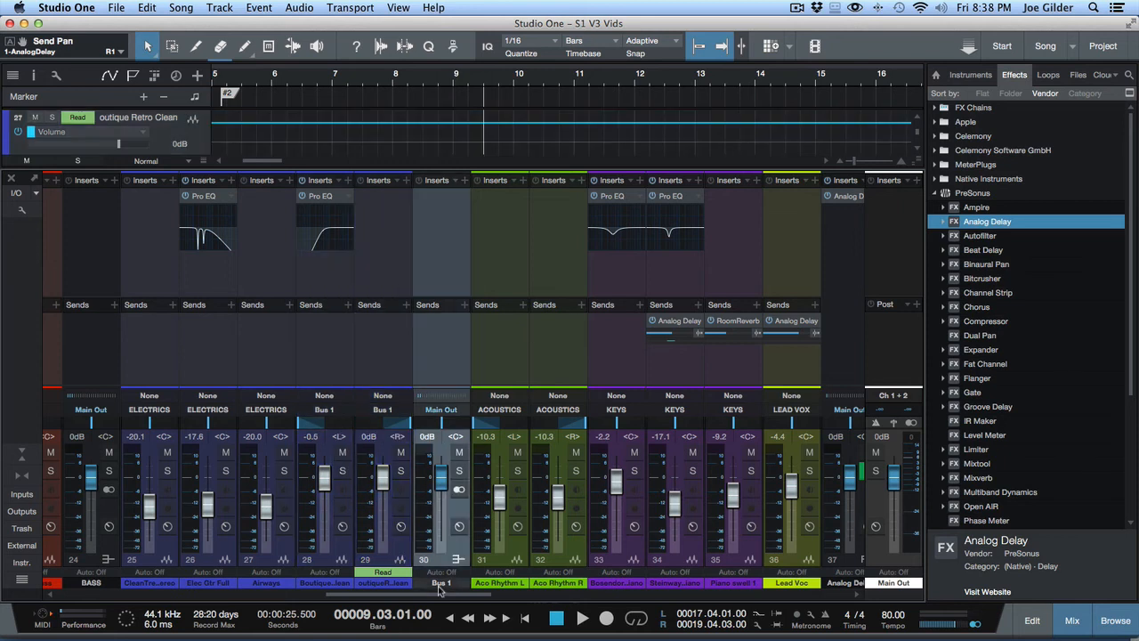
type("CLEAN GTRS")
key("Return")
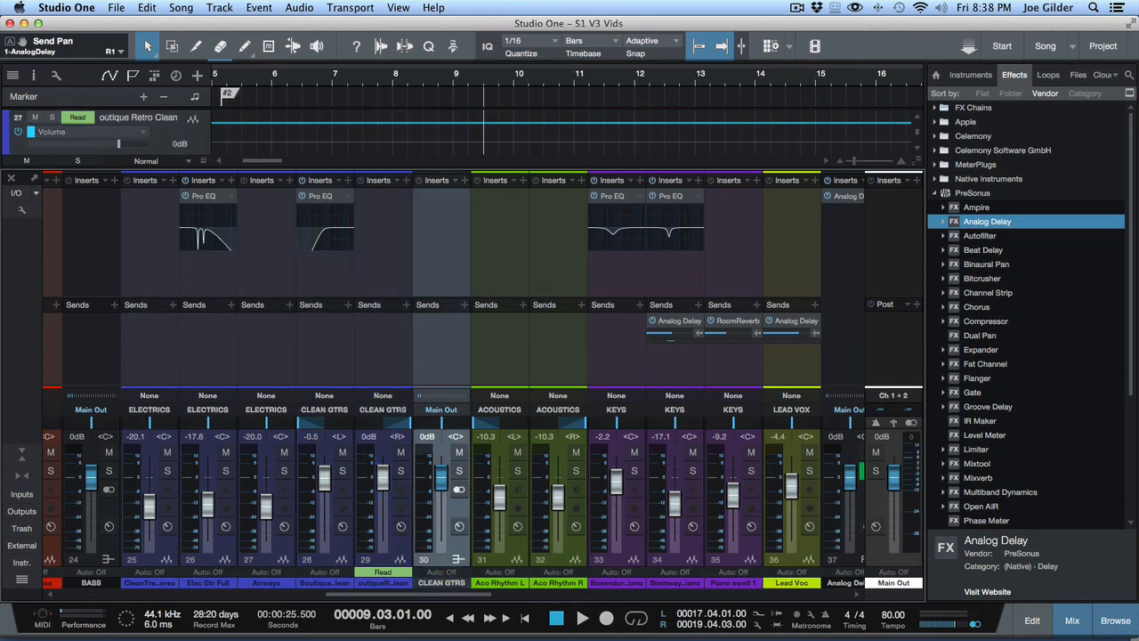
left_click(439, 409)
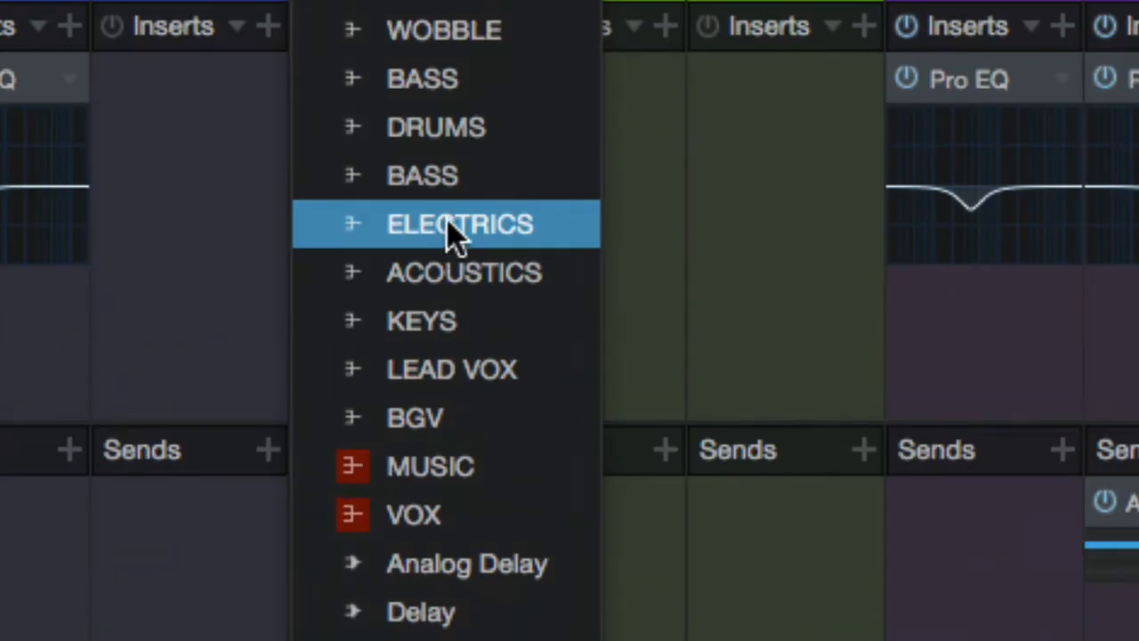
left_click(461, 243)
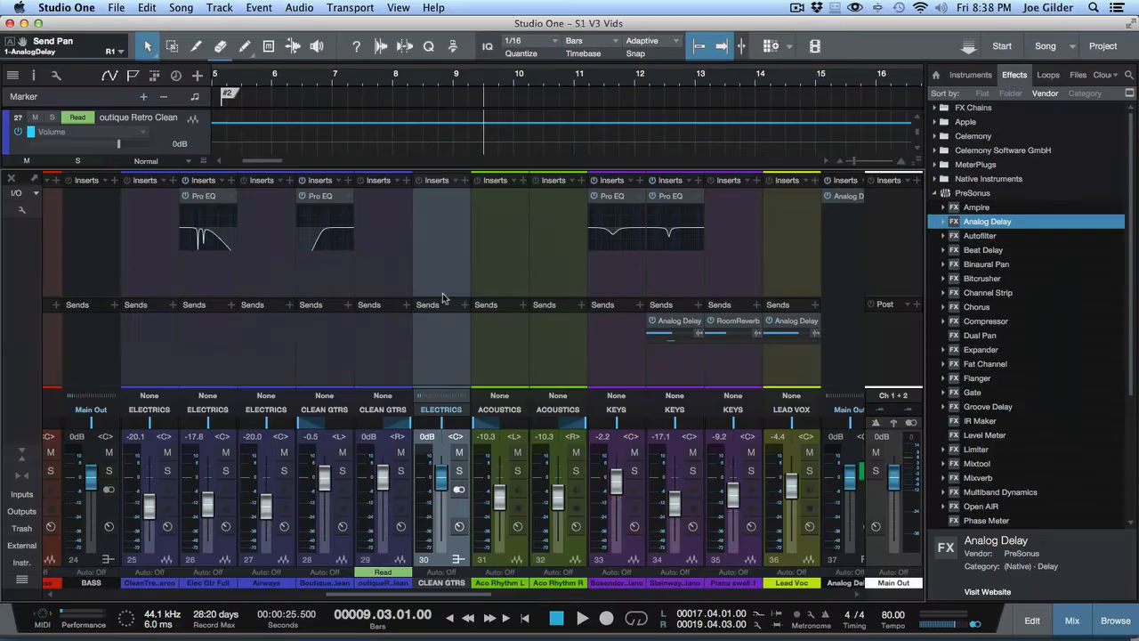
left_click(305, 418)
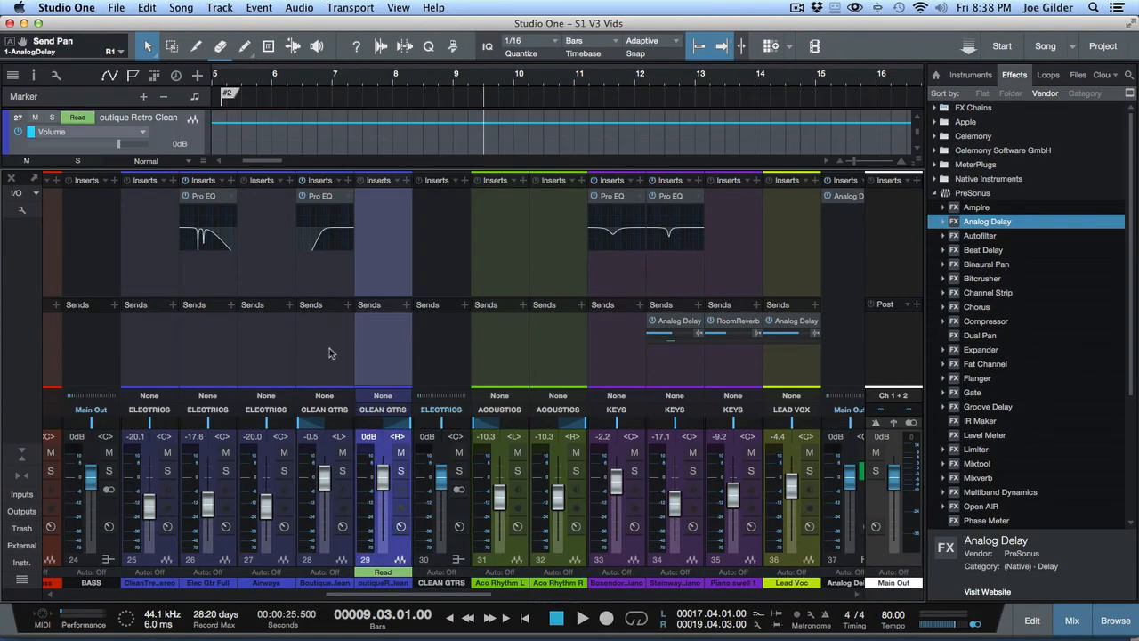
left_click(330, 353)
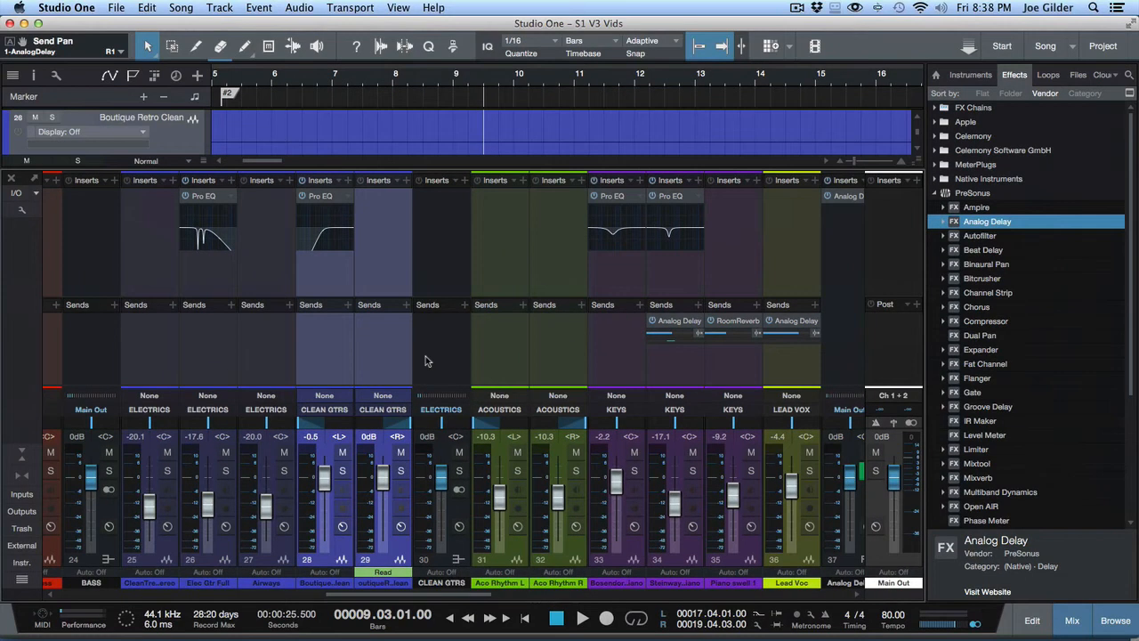
left_click(292, 372)
left_click(319, 371)
right_click(384, 370)
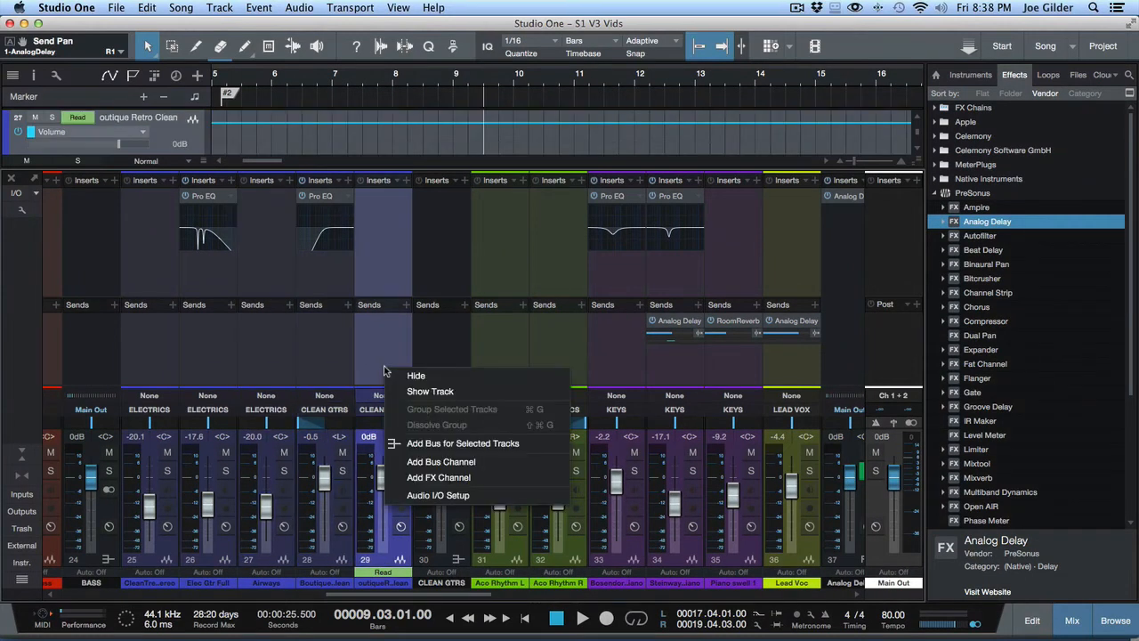
left_click(333, 347)
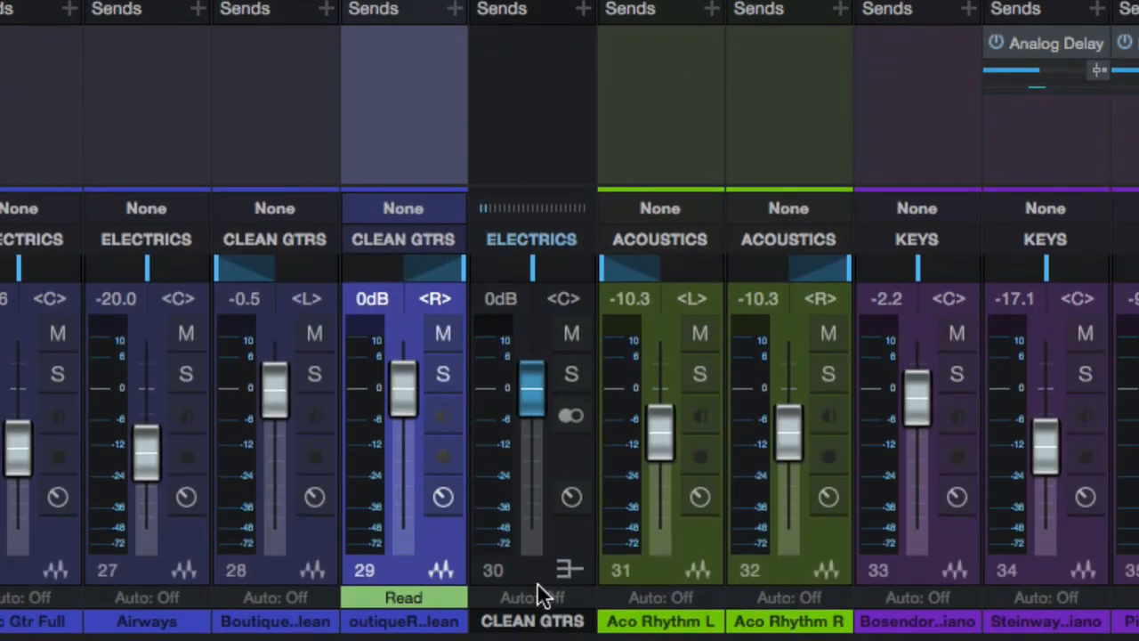
left_click(566, 569)
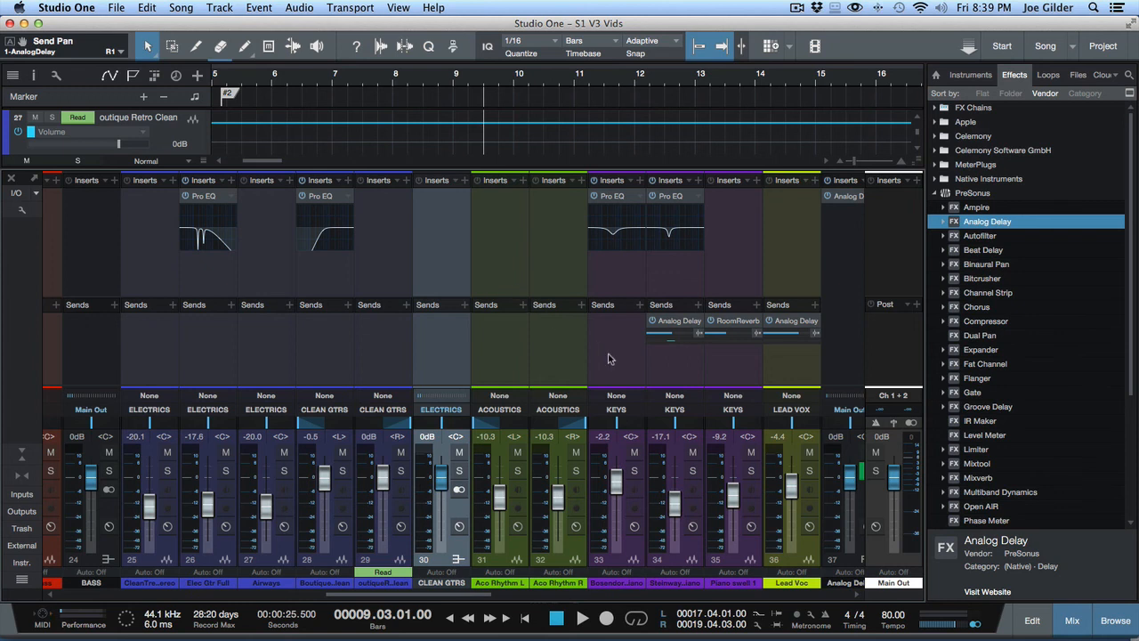
left_click(365, 356)
left_click(321, 356, "shift")
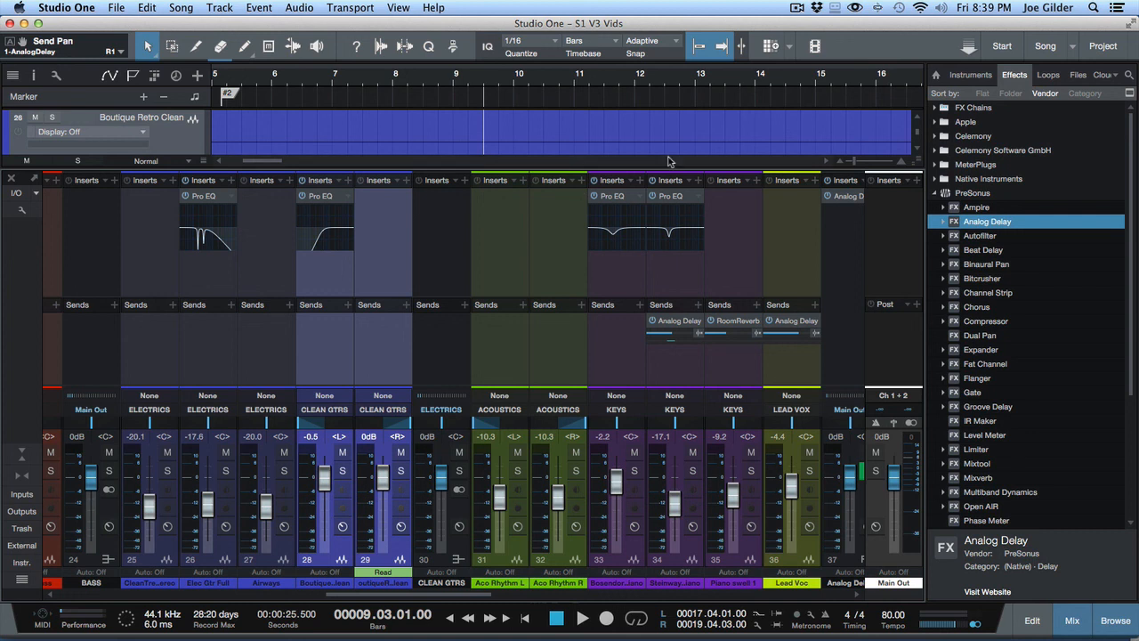
left_click(795, 9)
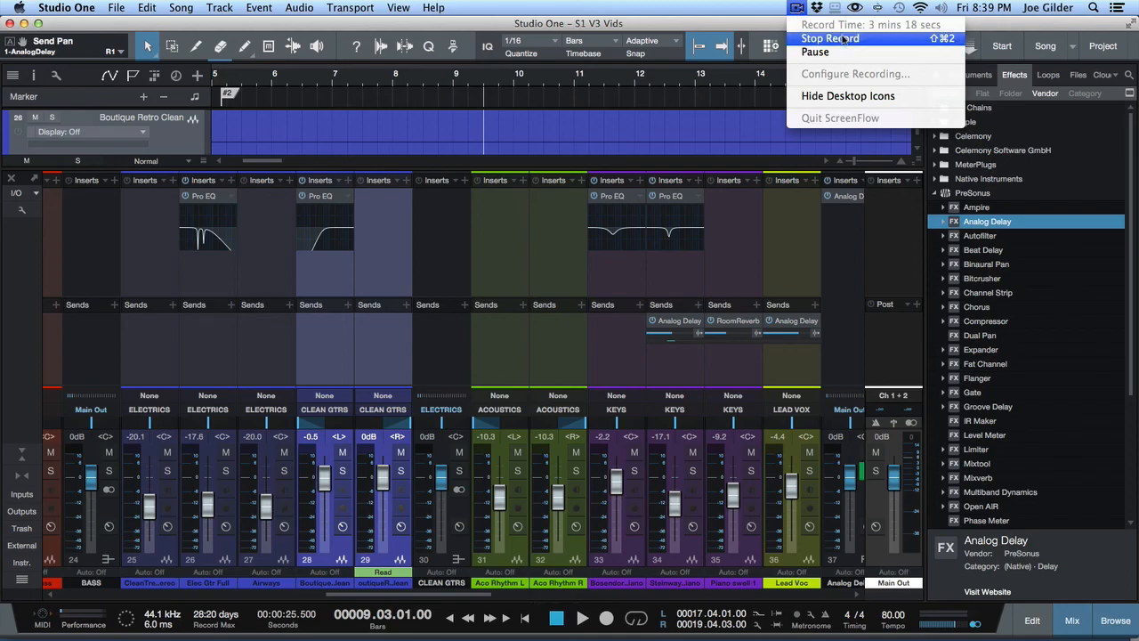